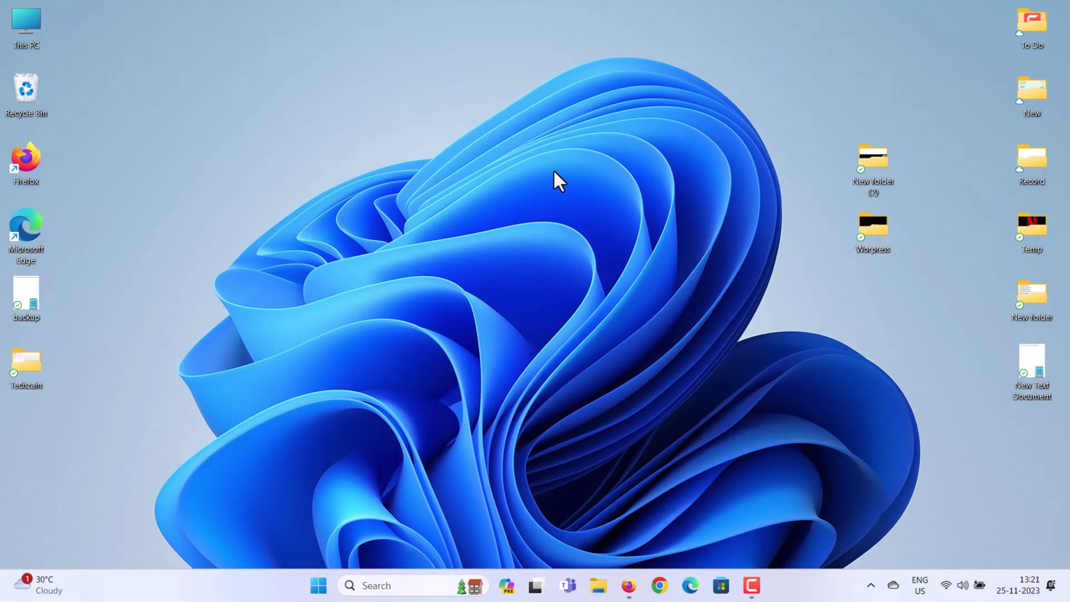
# Toggle the Copilot side panel open and closed, then launch gpedit.msc from Run
pyautogui.click(507, 585)
pyautogui.click(507, 586)
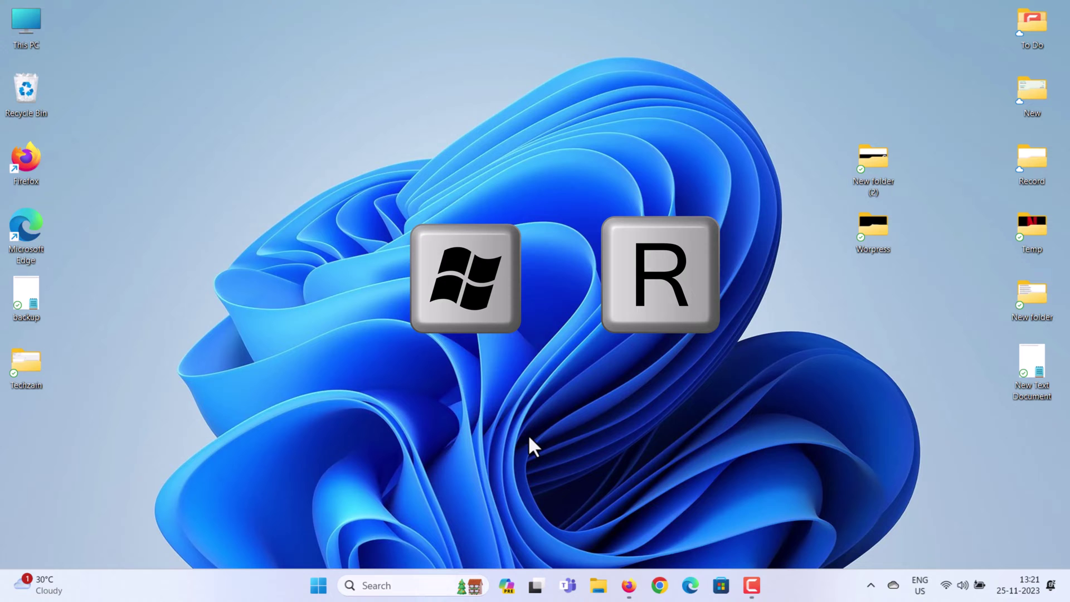
pyautogui.press('super+r')
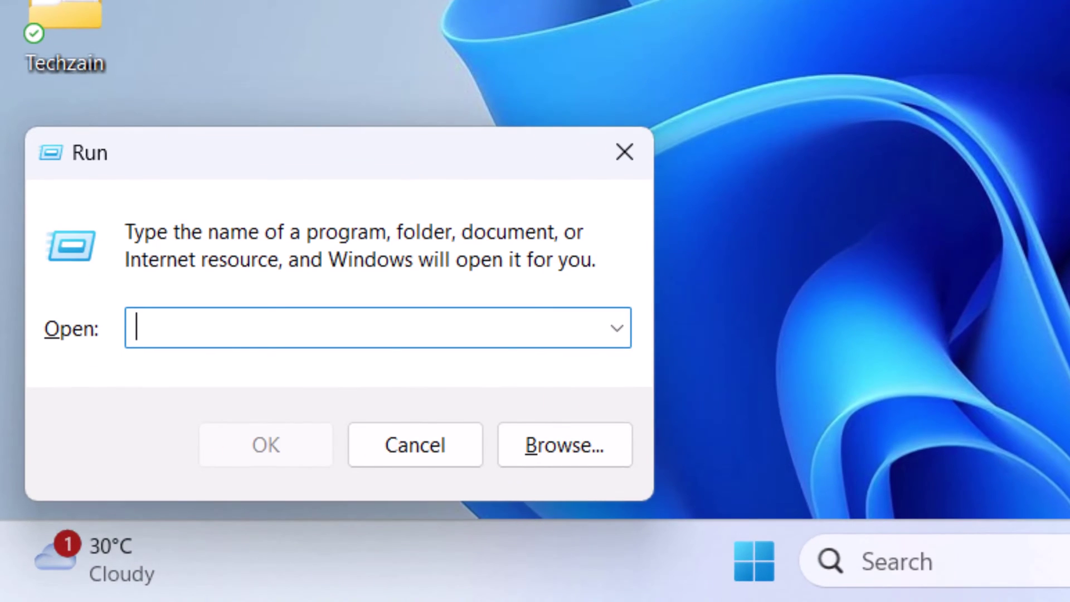
pyautogui.write('gpedi')
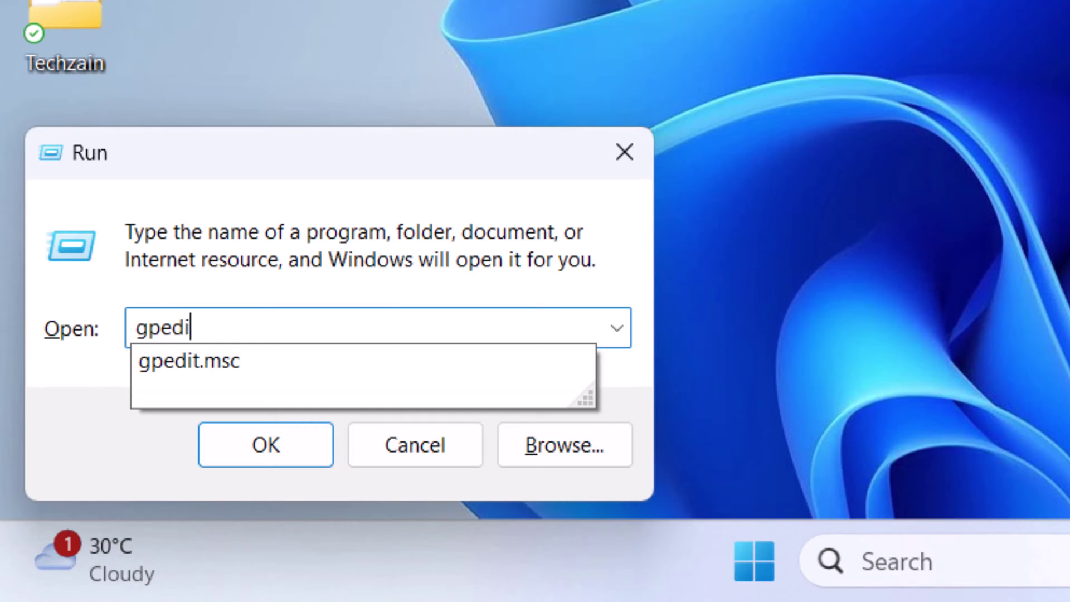
pyautogui.write('t.msc')
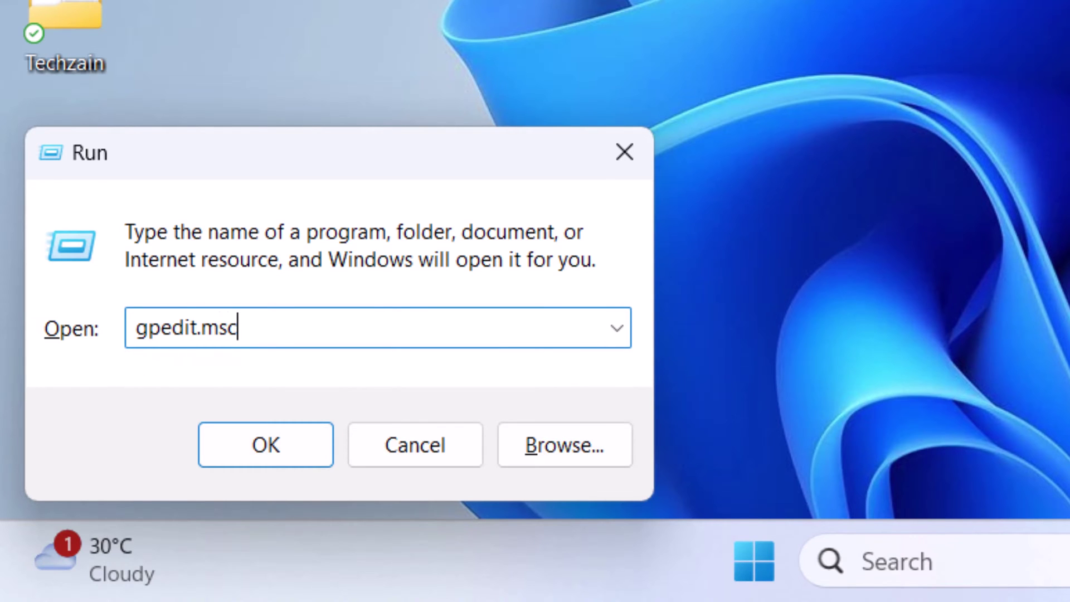
pyautogui.click(273, 444)
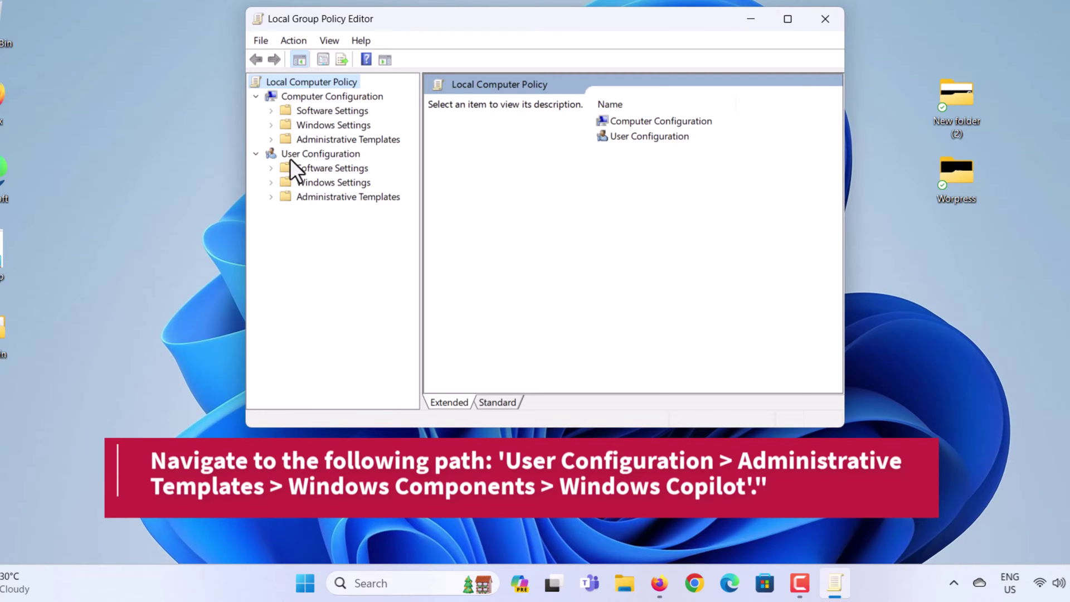
# Browse User Configuration > Administrative Templates > Windows Components to the Windows Copilot folder
pyautogui.click(338, 155)
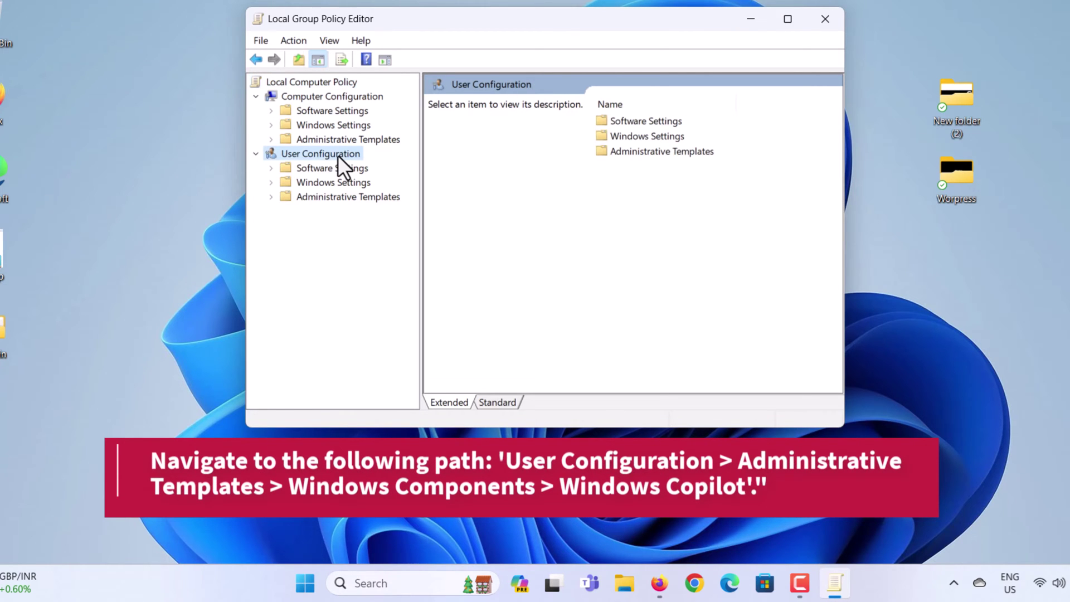
pyautogui.click(272, 198)
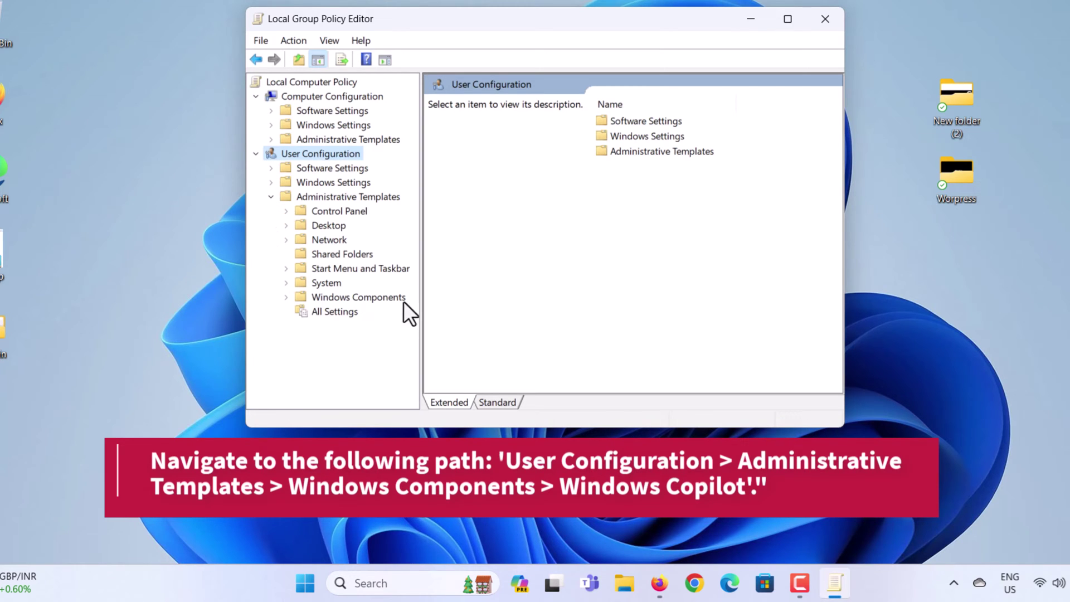
pyautogui.click(287, 298)
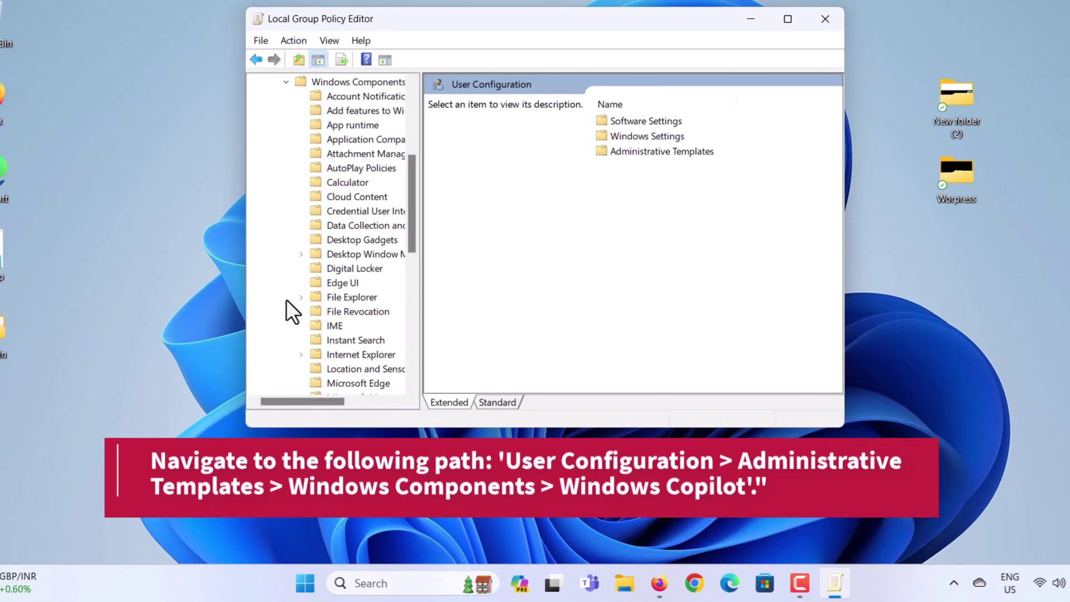
pyautogui.scroll(-2, 387, 298)
pyautogui.scroll(-2, 393, 309)
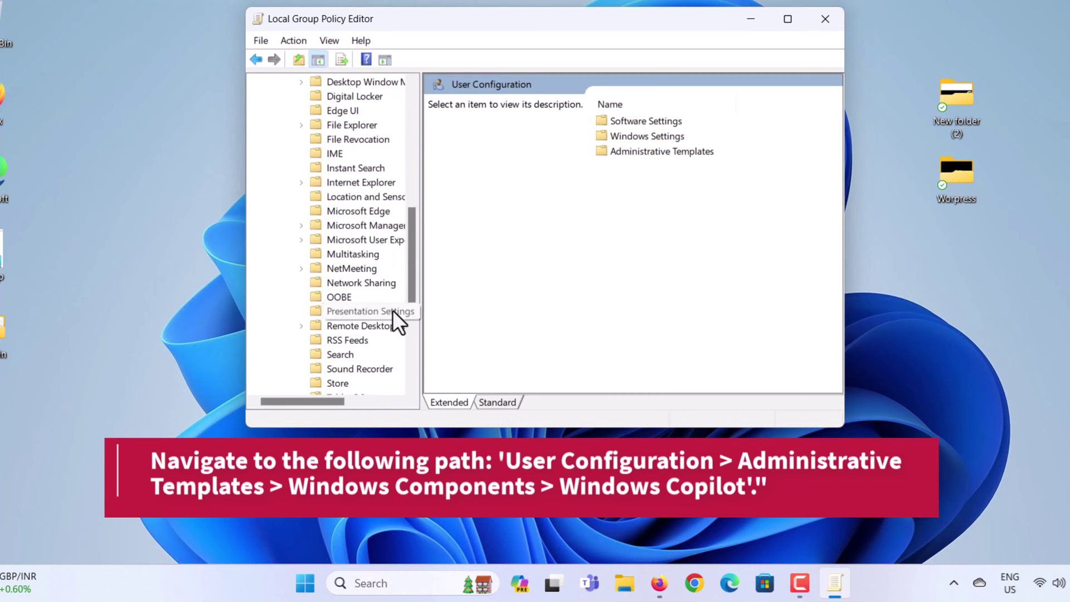
pyautogui.scroll(-3, 392, 310)
pyautogui.scroll(-3, 391, 309)
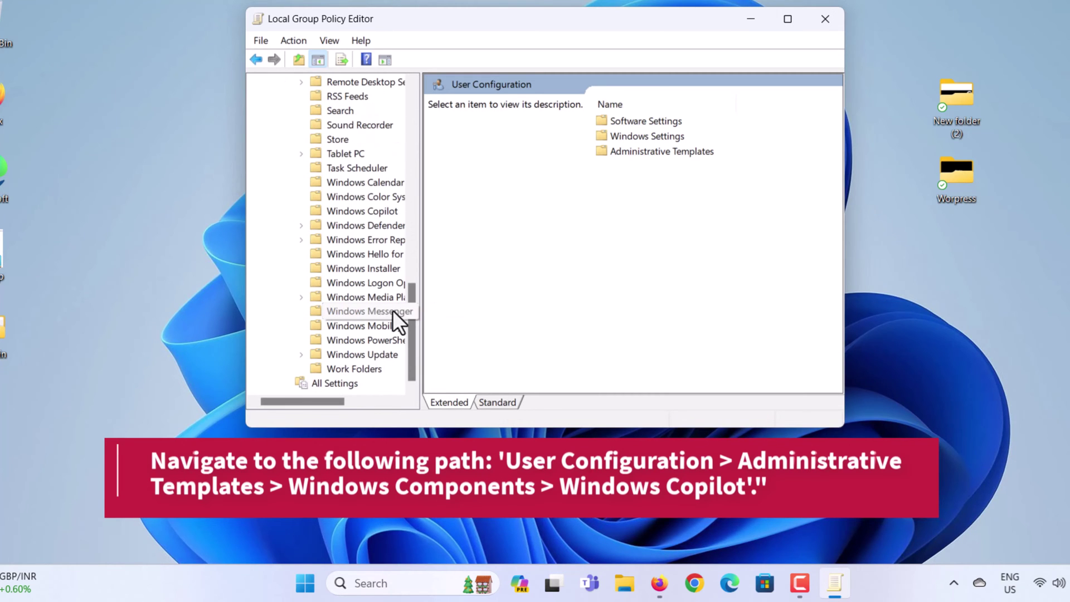
pyautogui.click(378, 213)
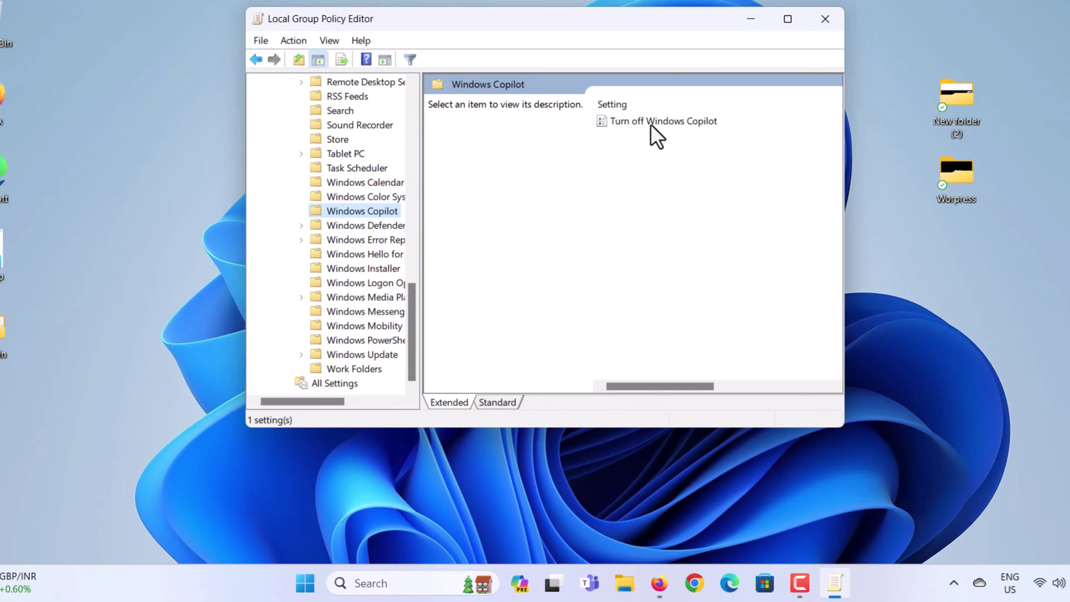
# Enable and apply the 'Turn off Windows Copilot' policy
pyautogui.doubleClick(651, 124)
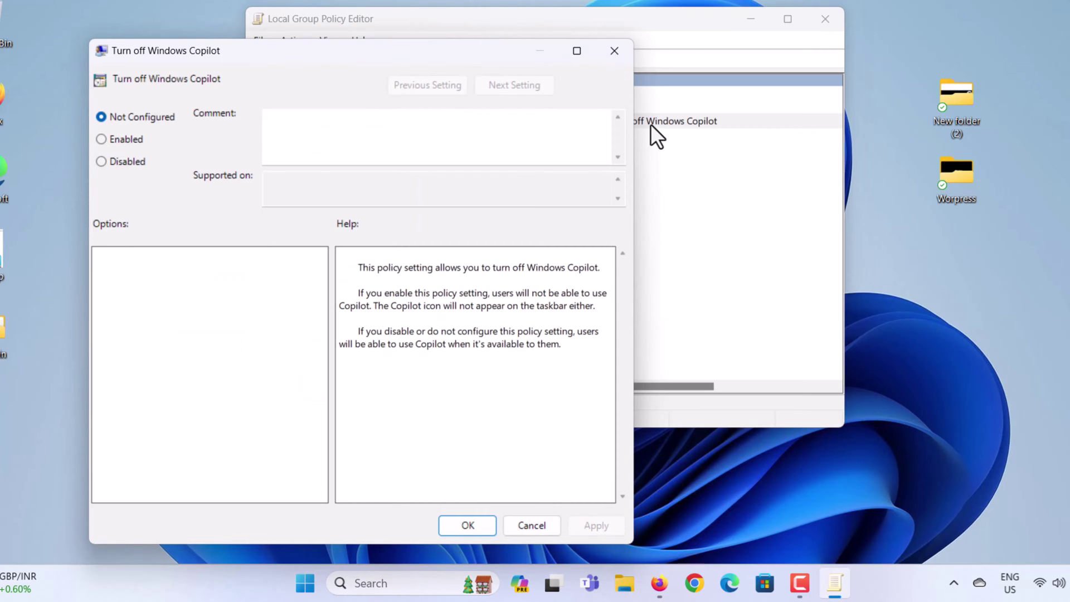
pyautogui.click(134, 139)
pyautogui.click(583, 526)
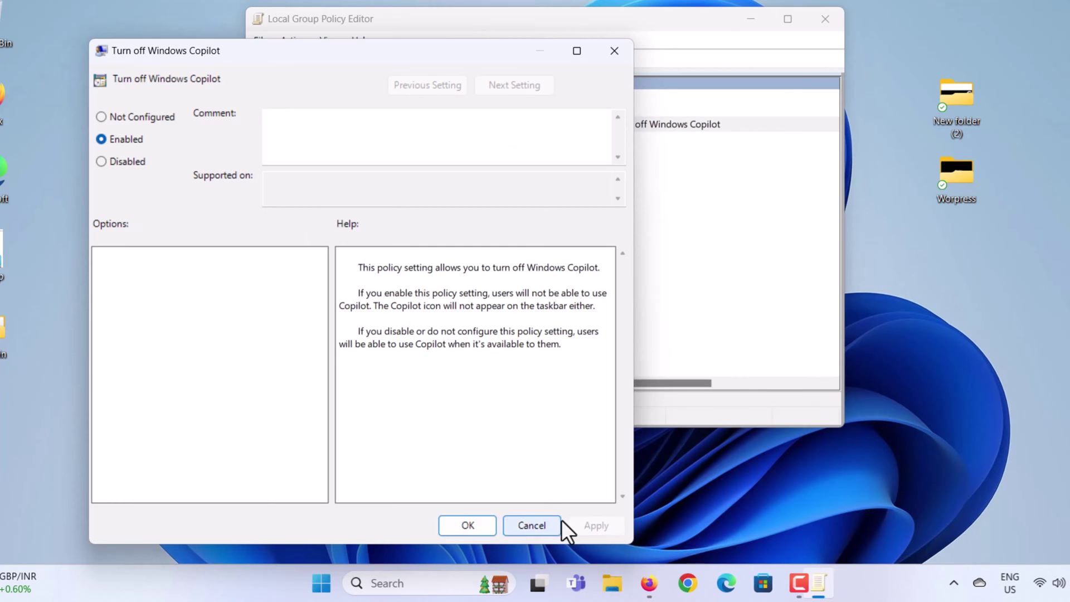
pyautogui.click(468, 526)
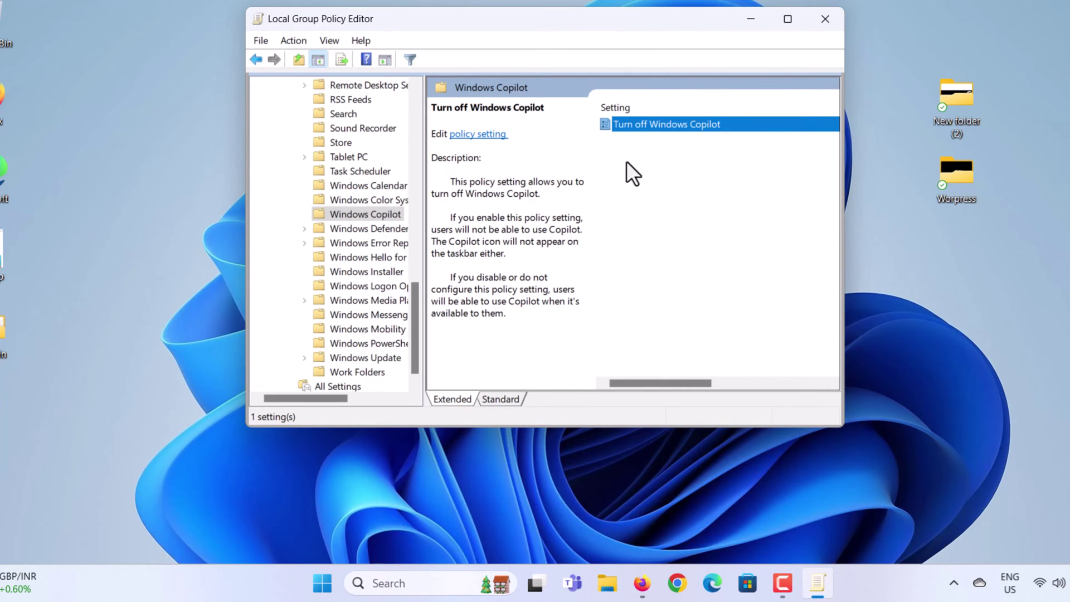
# Reopen 'Turn off Windows Copilot' and select Not Configured without applying
pyautogui.doubleClick(666, 126)
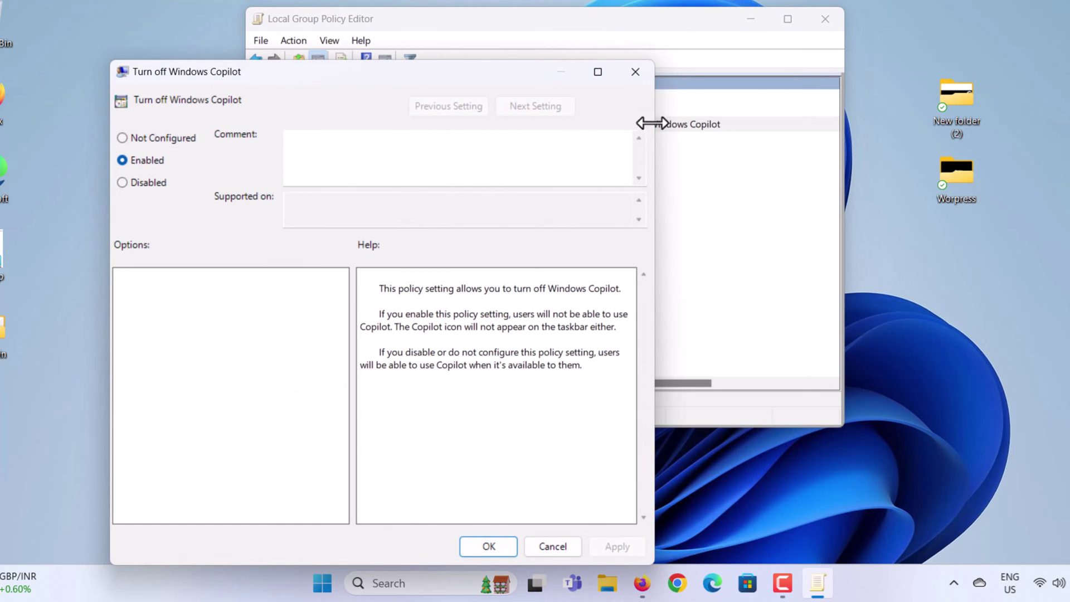
pyautogui.click(181, 140)
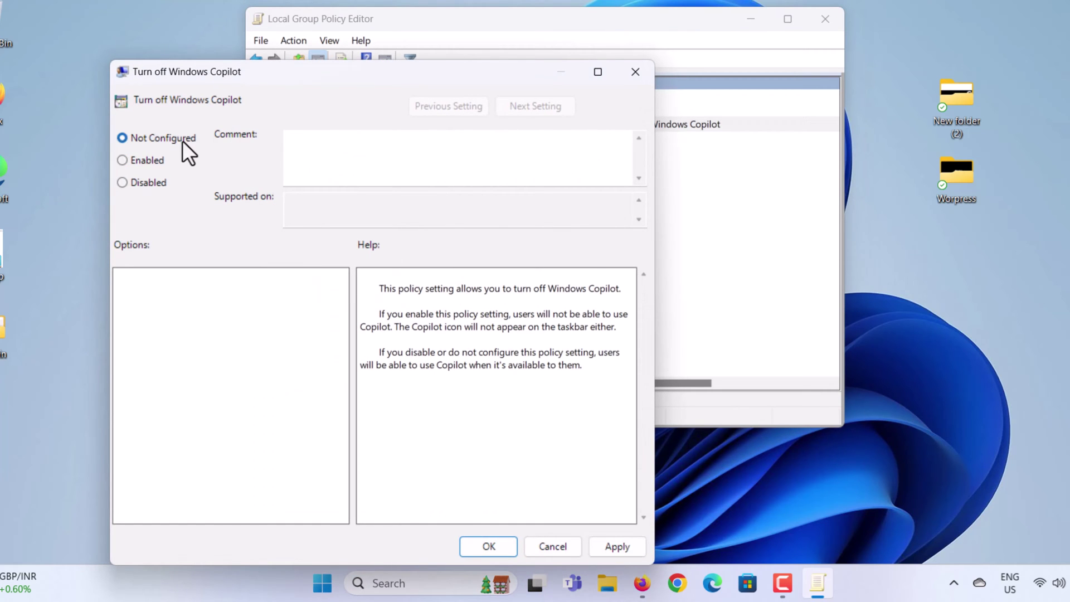